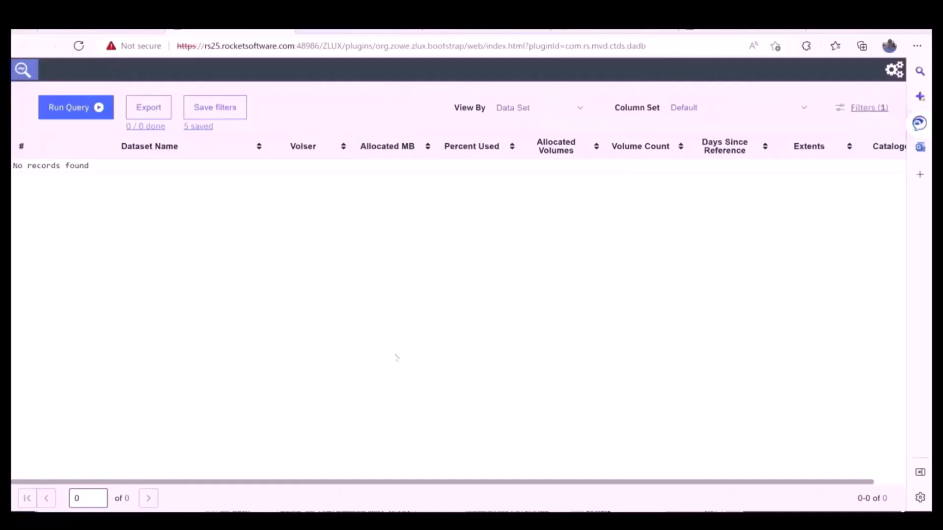
Switch the view to All Datasets and change the filter rule's field to Source Data Type.
left_click(580, 109)
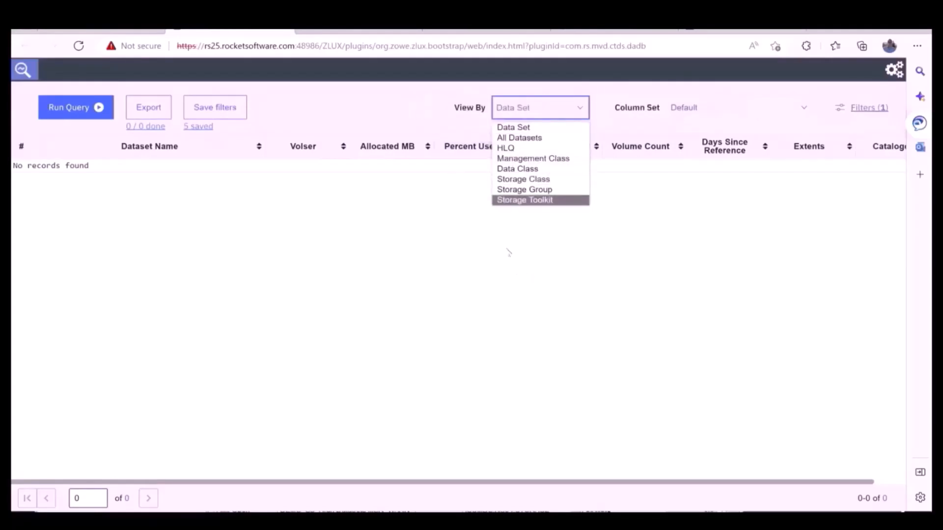
left_click(516, 137)
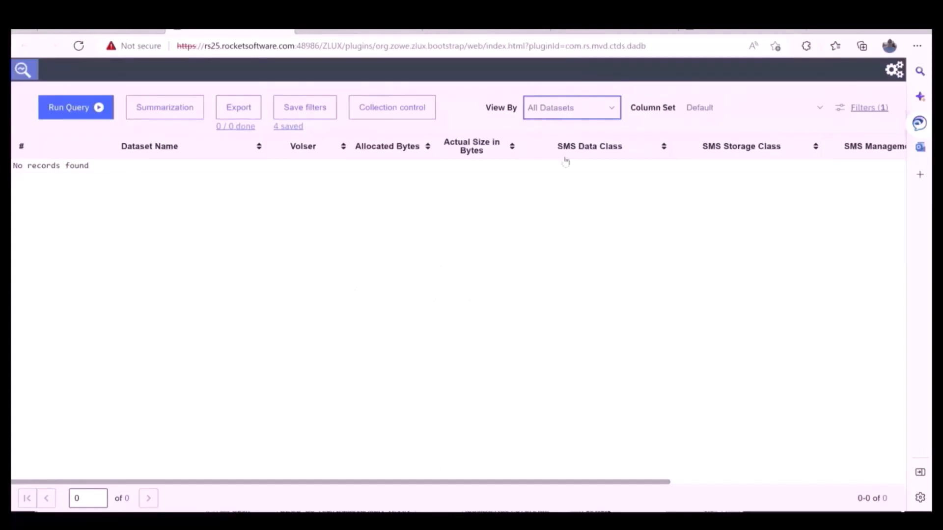
left_click(850, 109)
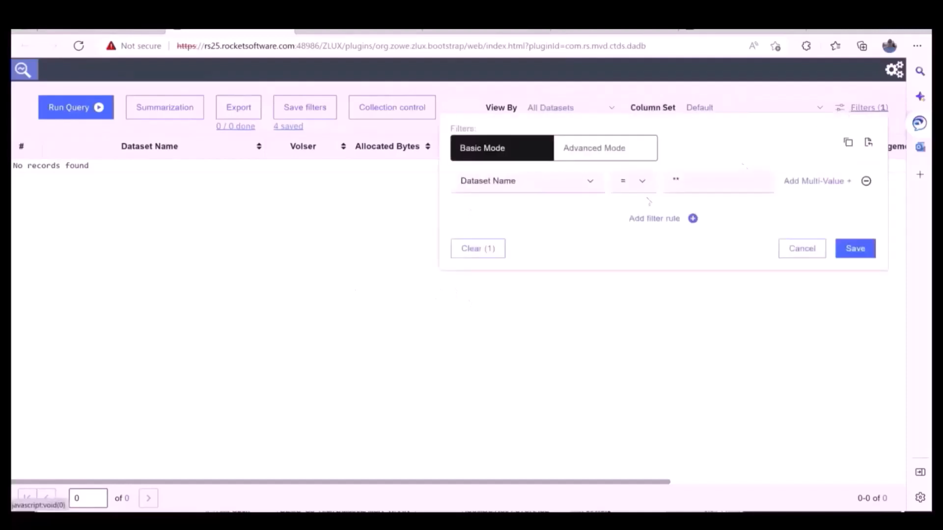
left_click(590, 182)
scroll(499, 346, "down", 8)
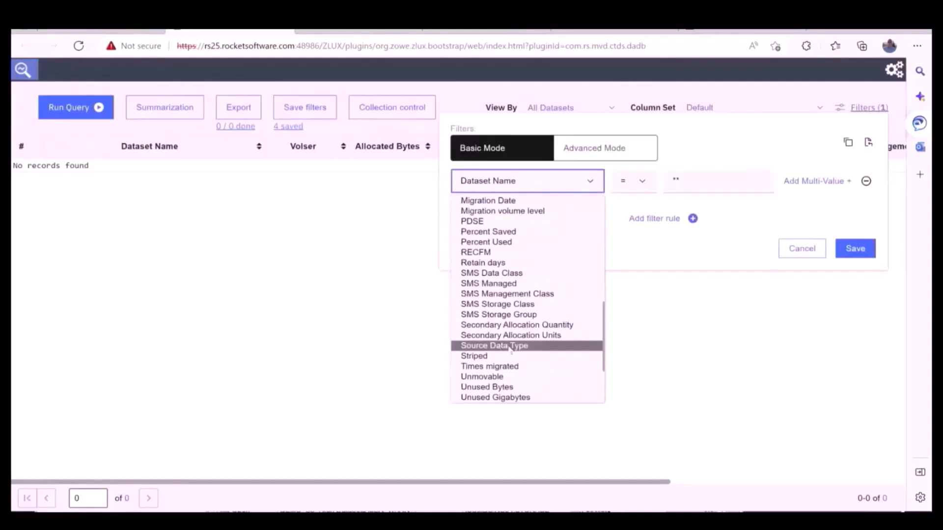
left_click(510, 346)
left_click(590, 181)
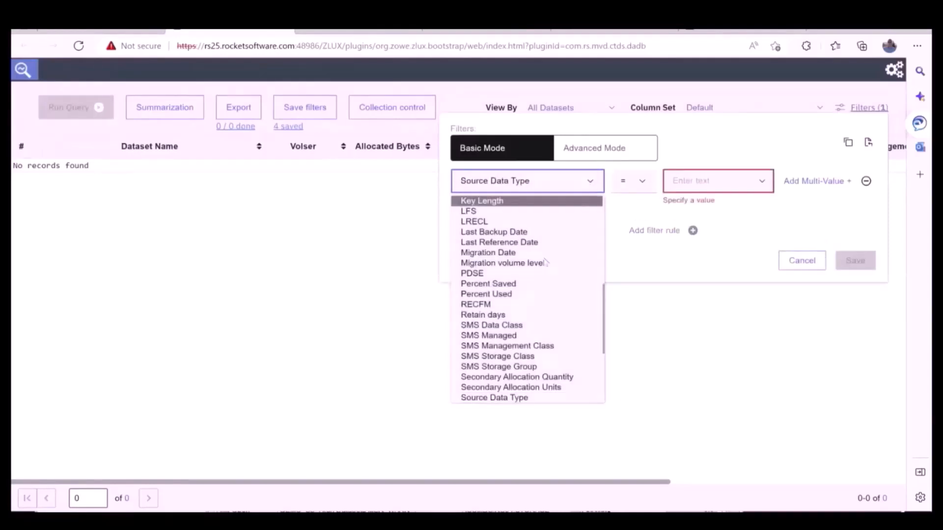
left_click(512, 399)
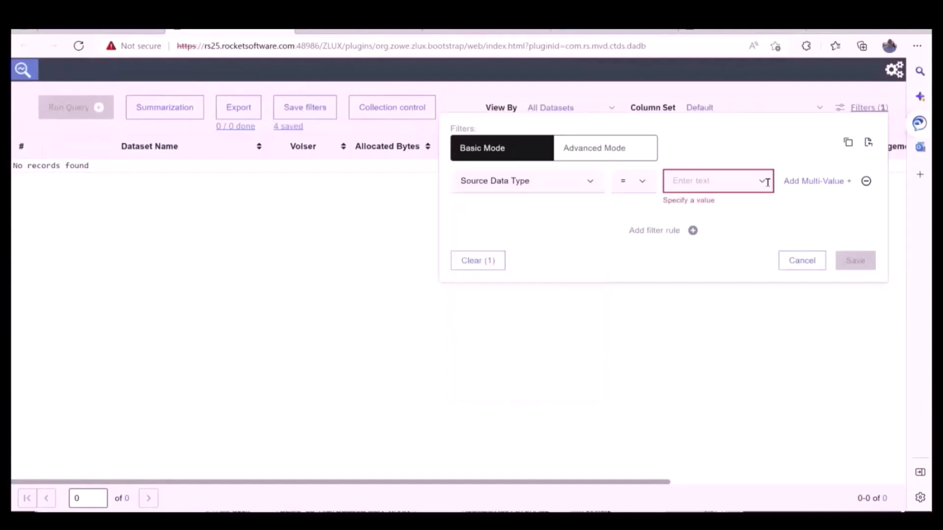
Look at the Source Data Type value choices and the Advanced Mode filter query editor, closing the filters with a save.
left_click(762, 180)
left_click(582, 147)
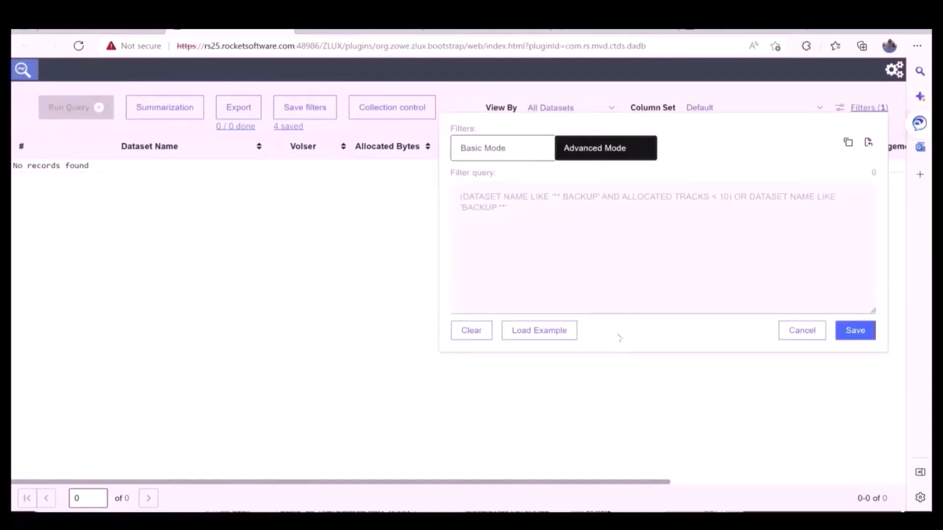
left_click(854, 330)
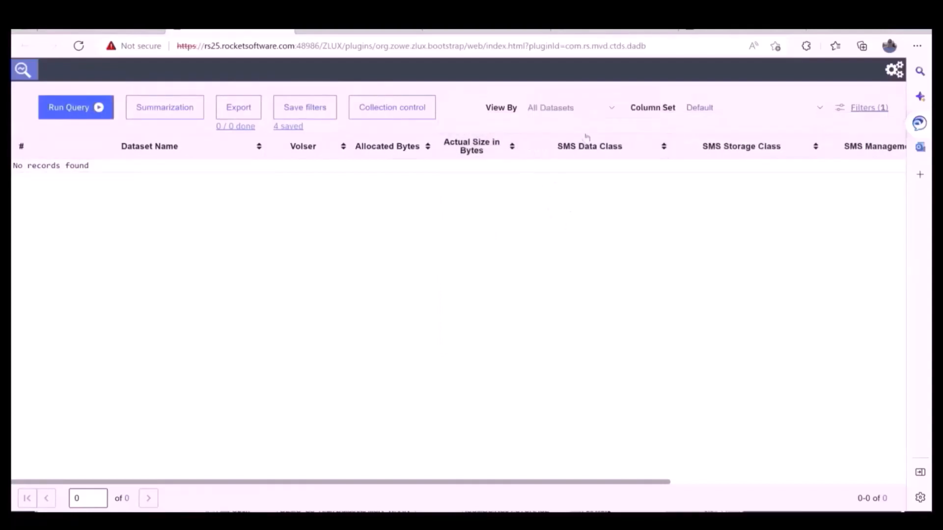
Switch the view back to Data Set, check its filter rule without changing it, and run the query.
left_click(613, 106)
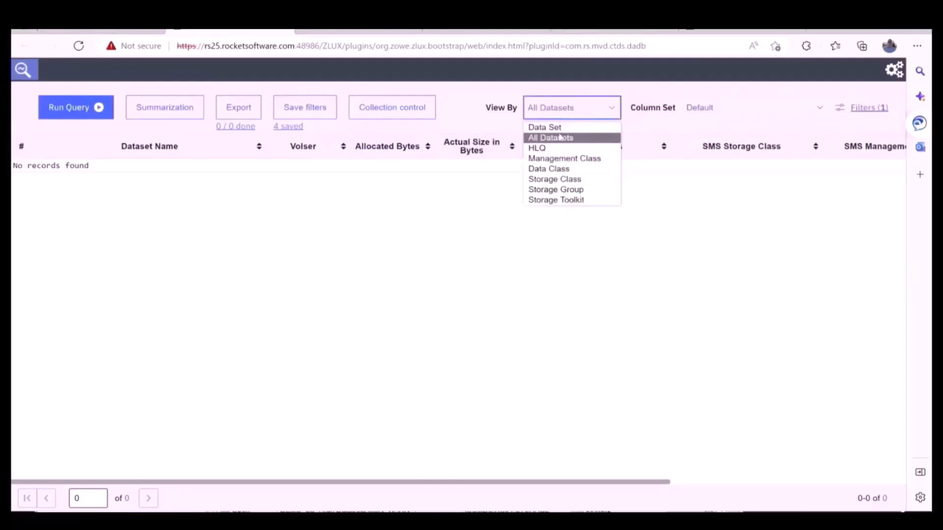
left_click(559, 127)
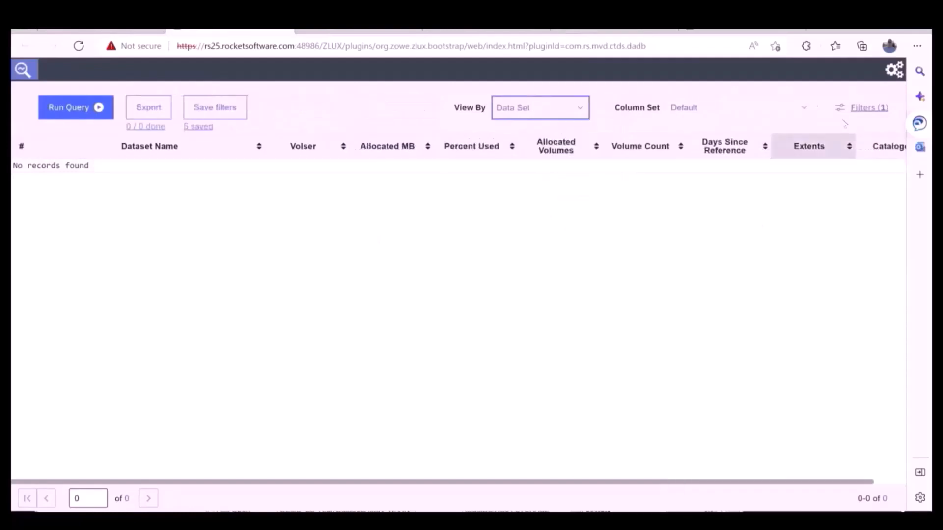
left_click(855, 109)
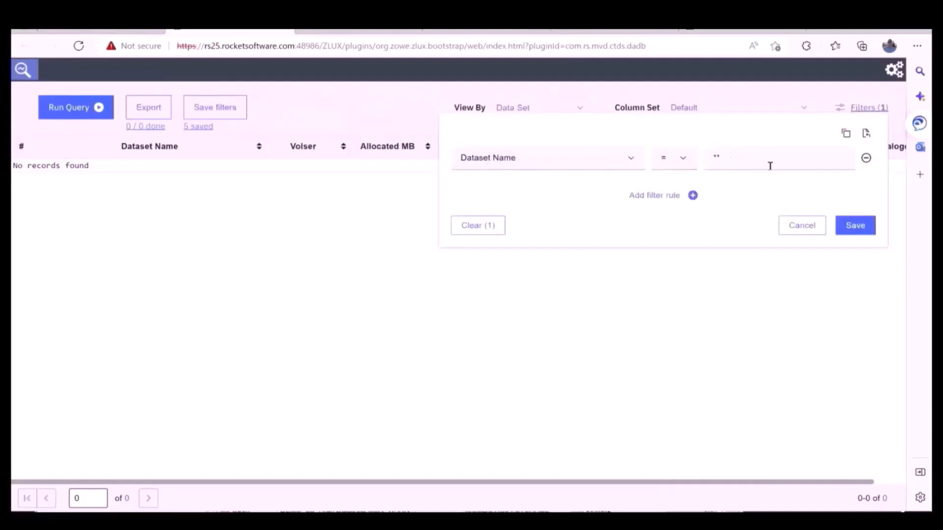
left_click(803, 226)
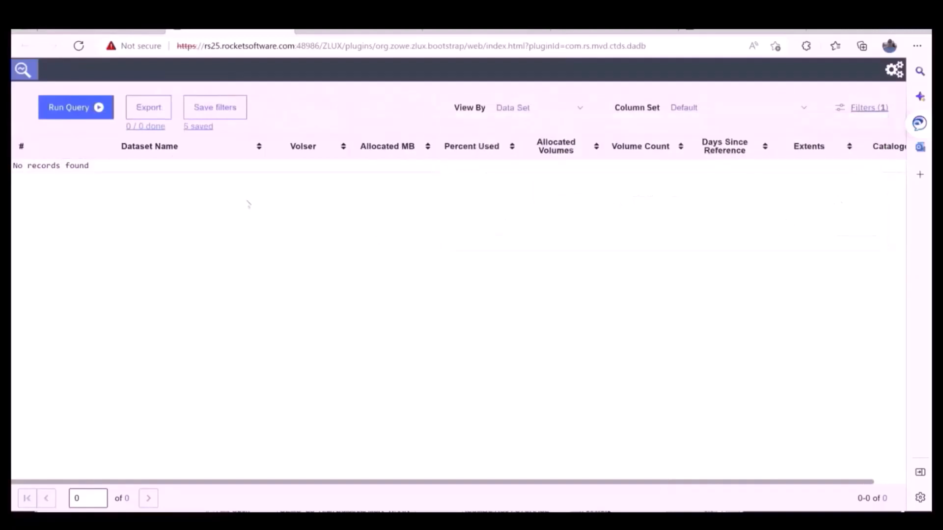
left_click(64, 110)
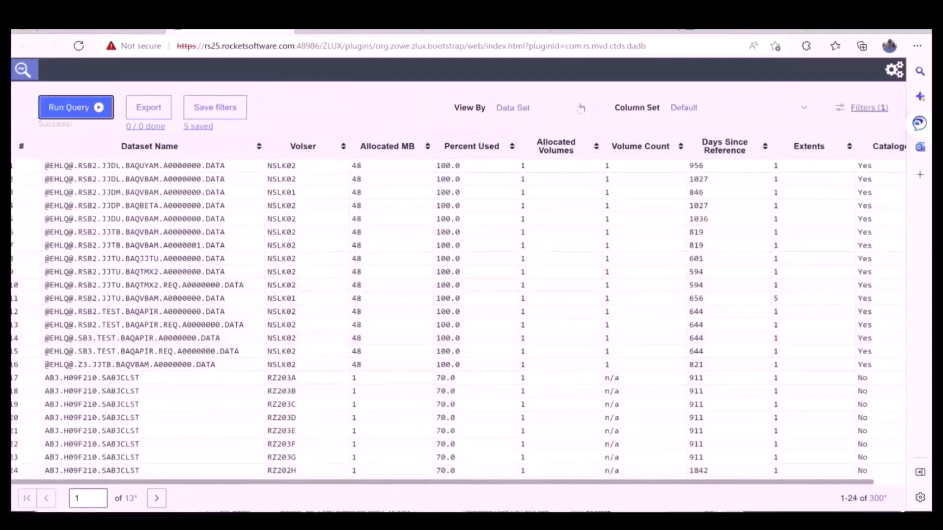
Show the All Datasets view and return to the Data Set results.
left_click(580, 108)
left_click(524, 139)
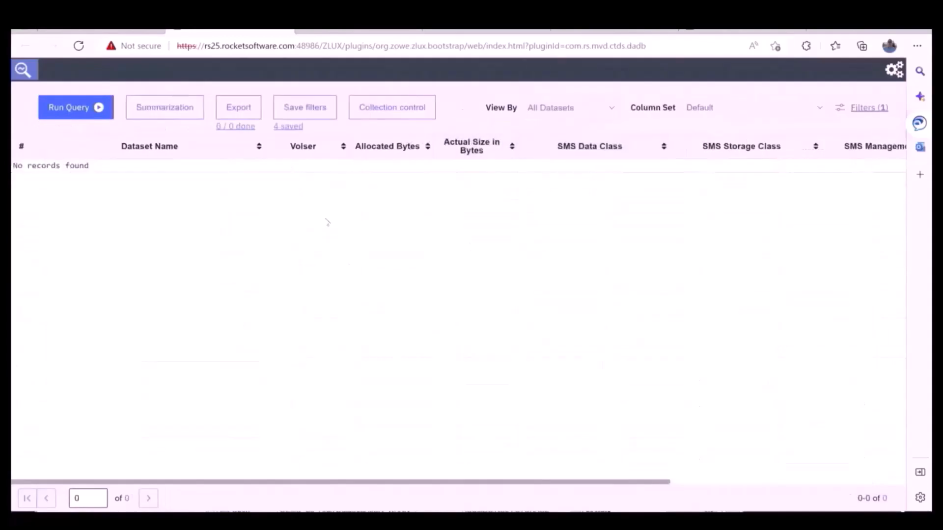
left_click(609, 109)
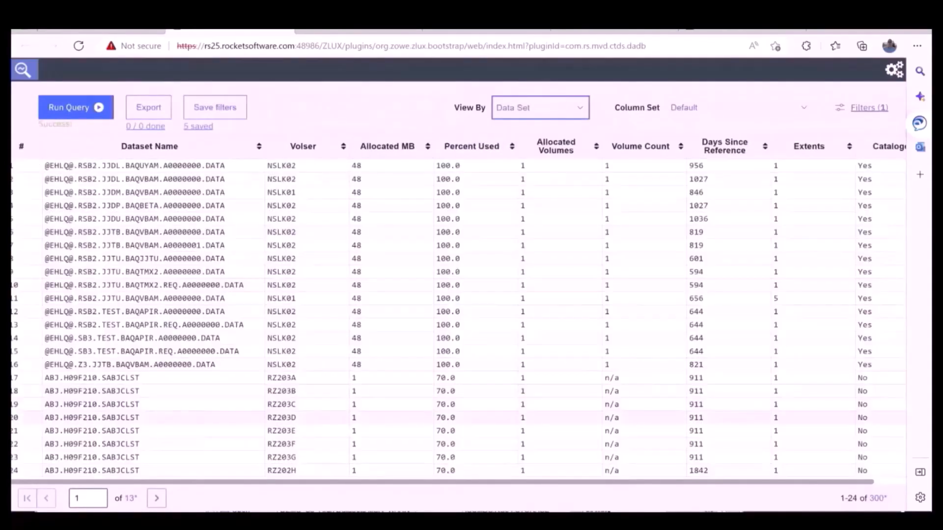
left_click(580, 108)
left_click(513, 189)
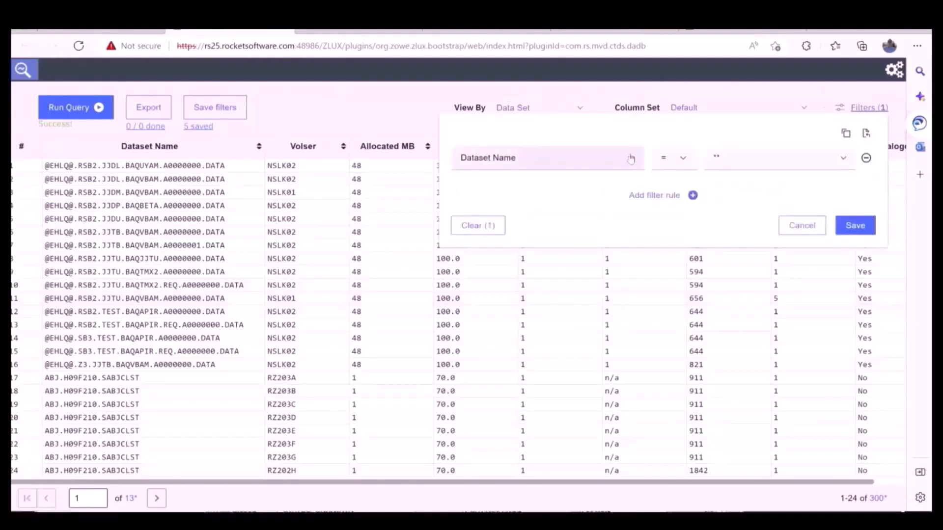
Set the filter rule to Cataloged = No, save it and run the query.
left_click(547, 158)
scroll(511, 283, "down", 2)
left_click(491, 210)
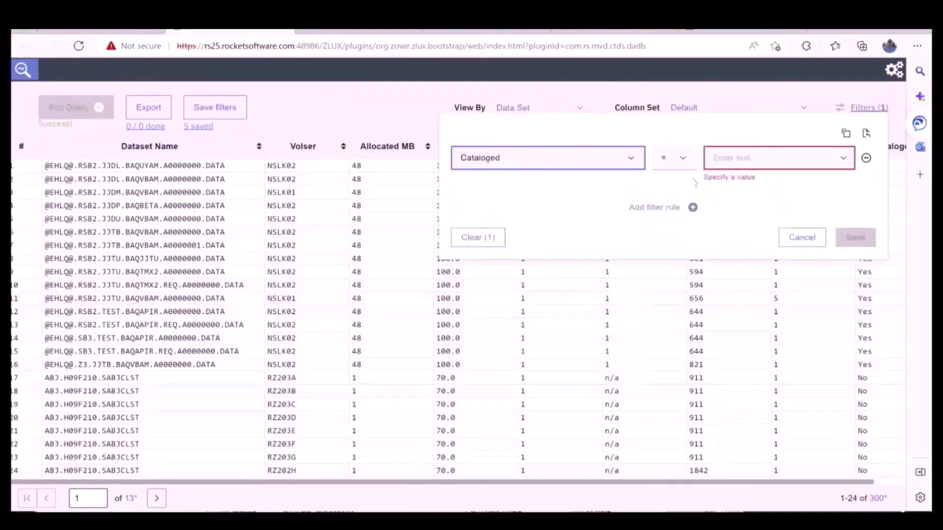
left_click(825, 159)
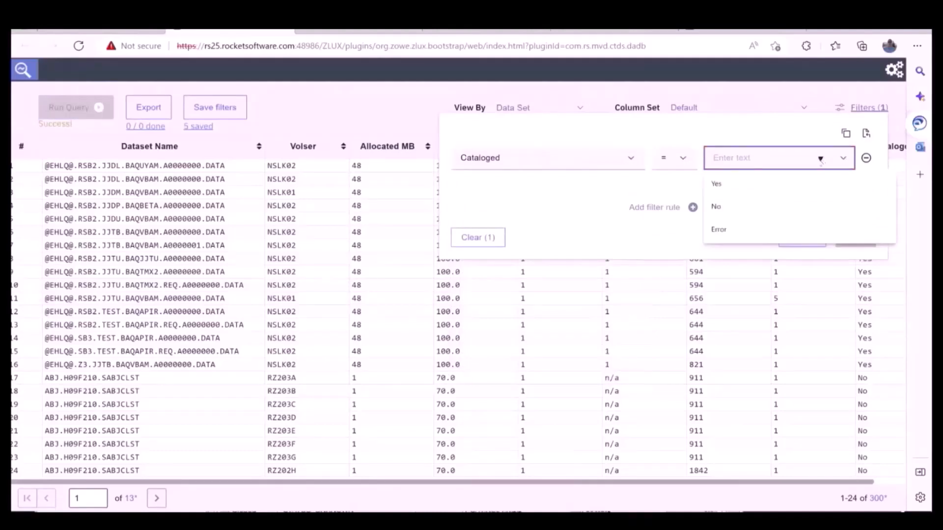
left_click(717, 207)
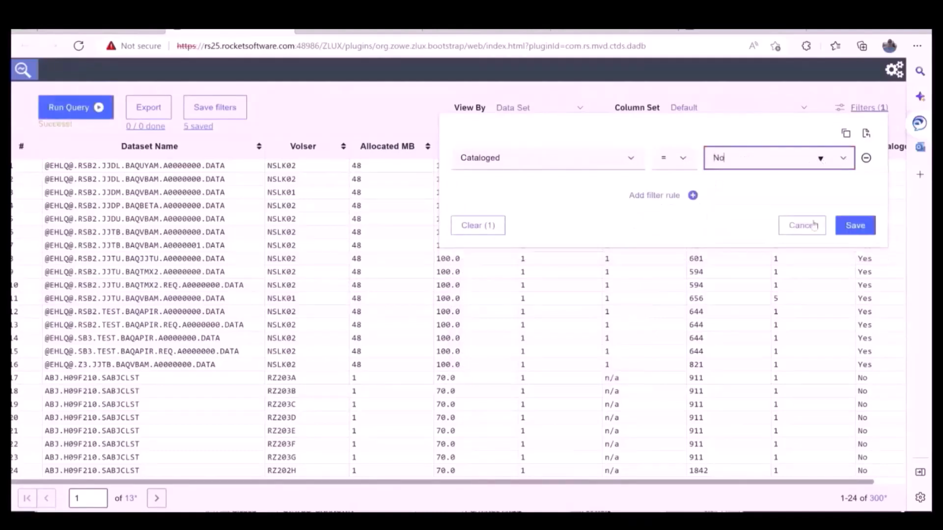
left_click(867, 231)
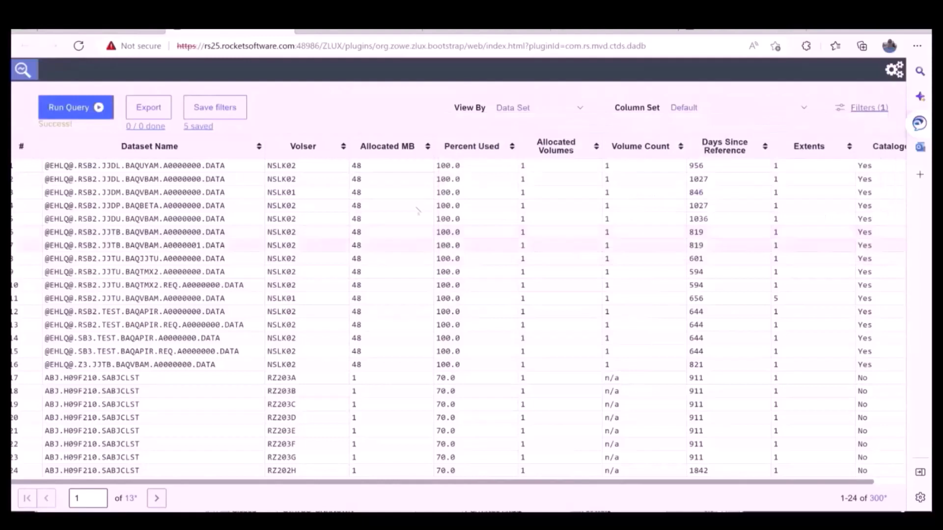
left_click(861, 107)
left_click(74, 107)
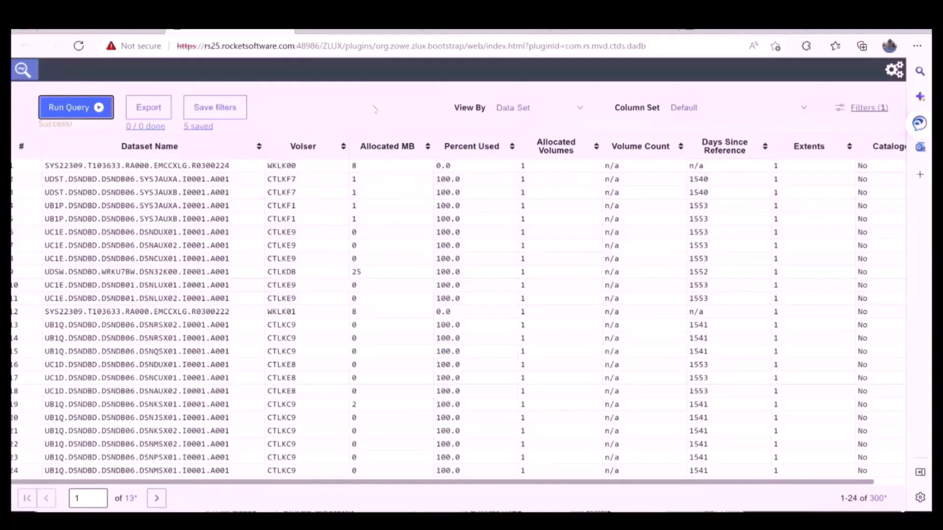
Apply the shared VSAM column set to the Data Set results.
left_click(537, 107)
left_click(756, 108)
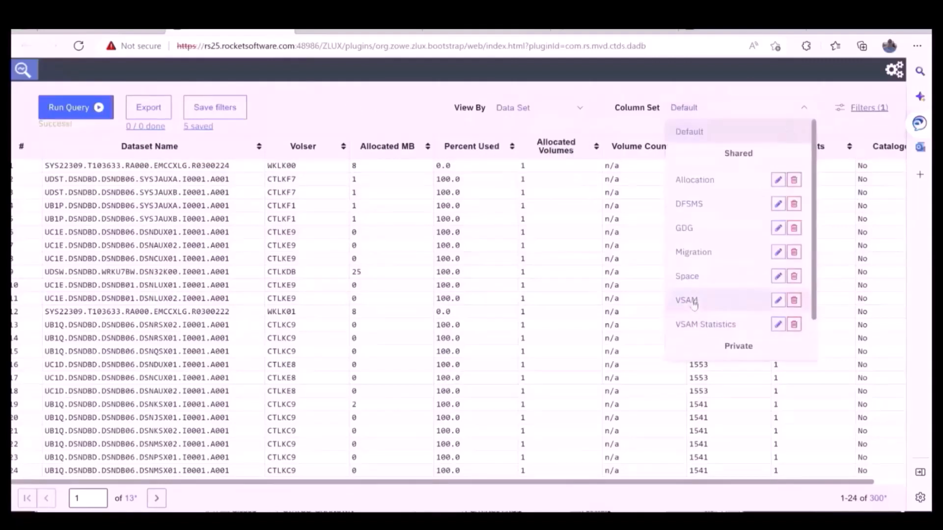
left_click(692, 300)
Examine the VSAM columns across the full width of the results table and review the available column sets.
left_click(356, 170)
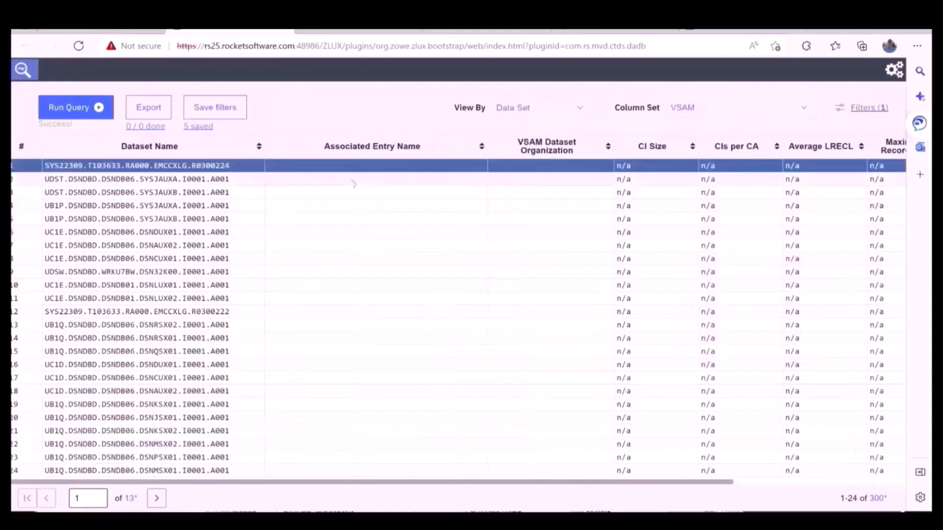
left_click(354, 181)
left_click(352, 196)
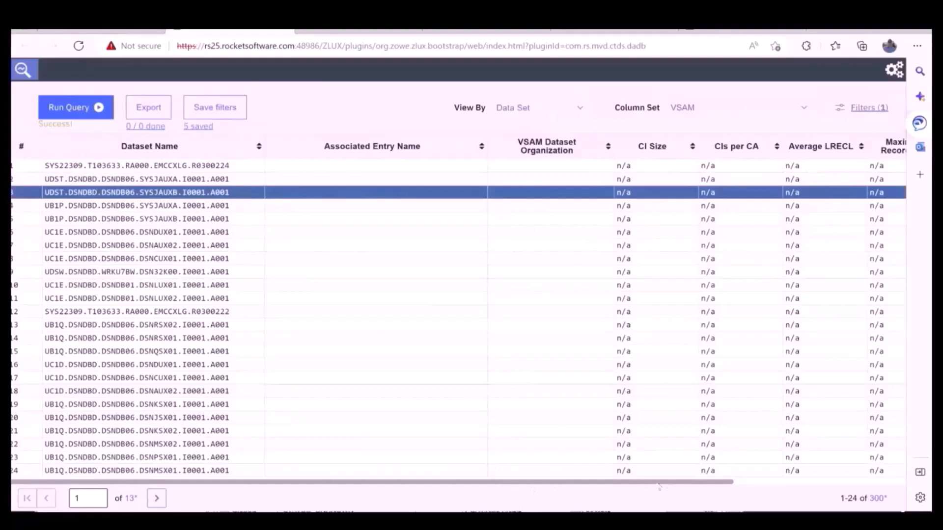
left_click_drag(658, 483, 911, 486)
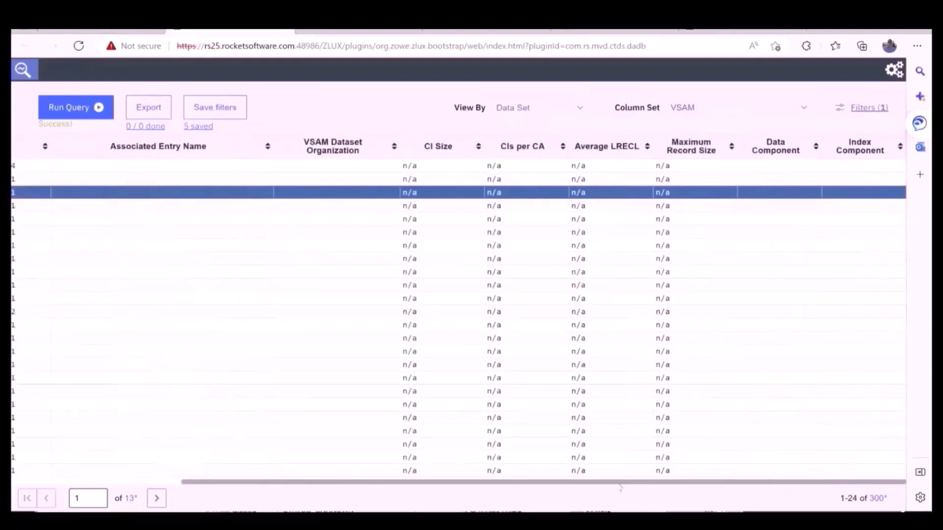
left_click_drag(620, 486, 449, 485)
left_click(801, 109)
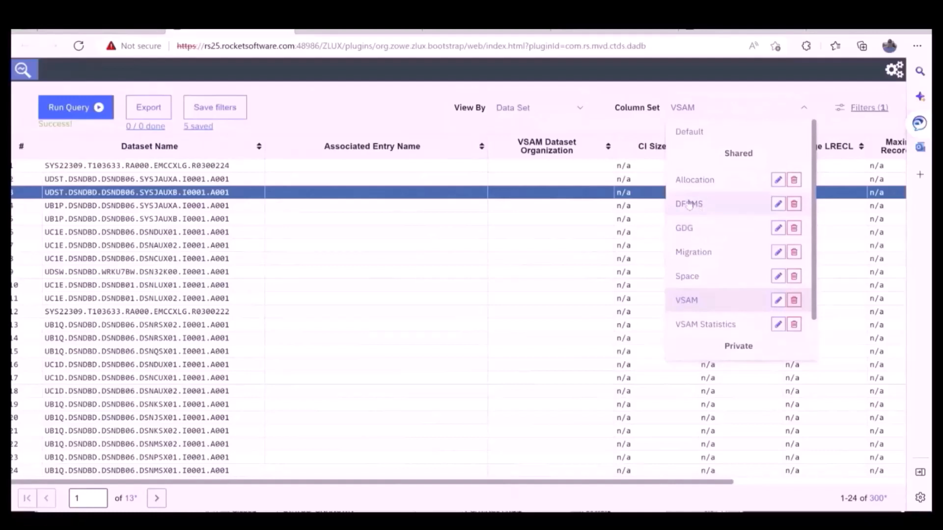
left_click(338, 113)
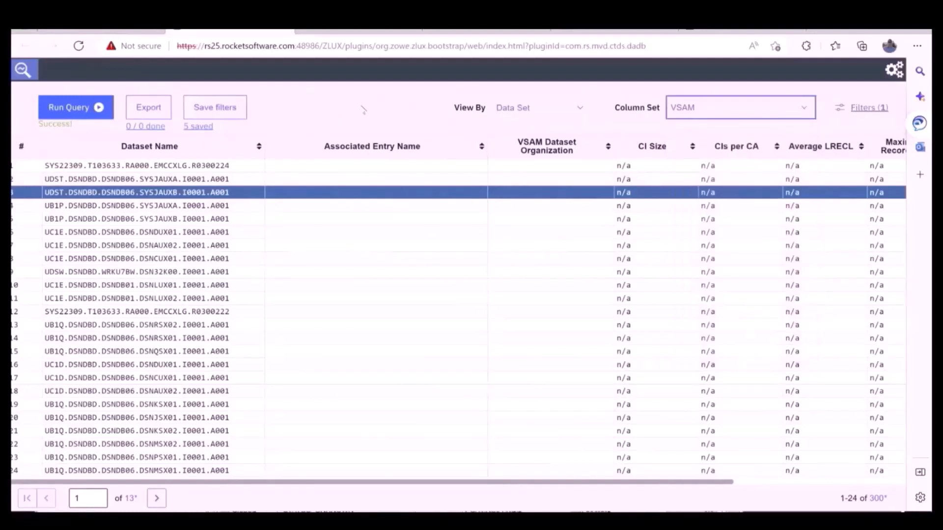
Sort the results by Dataset Name in ascending order and view the remaining columns.
left_click(257, 150)
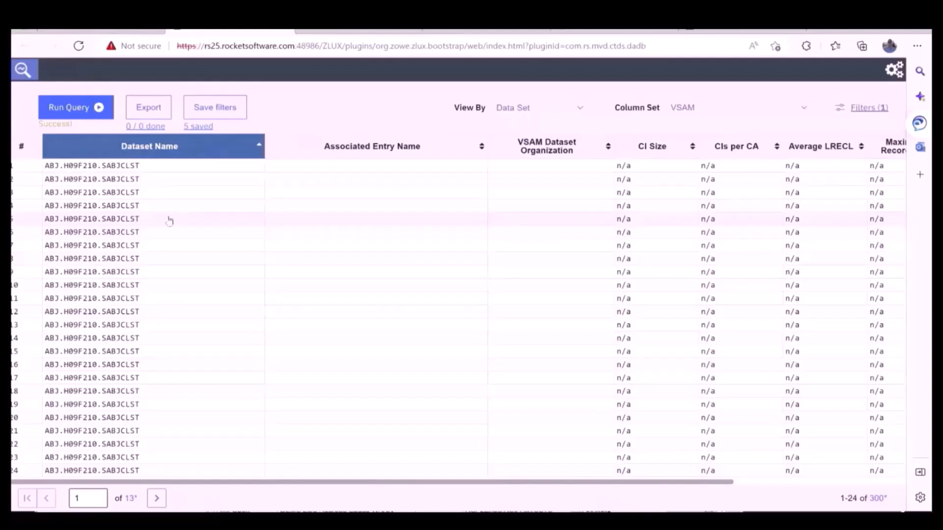
scroll(169, 220, "right", 5)
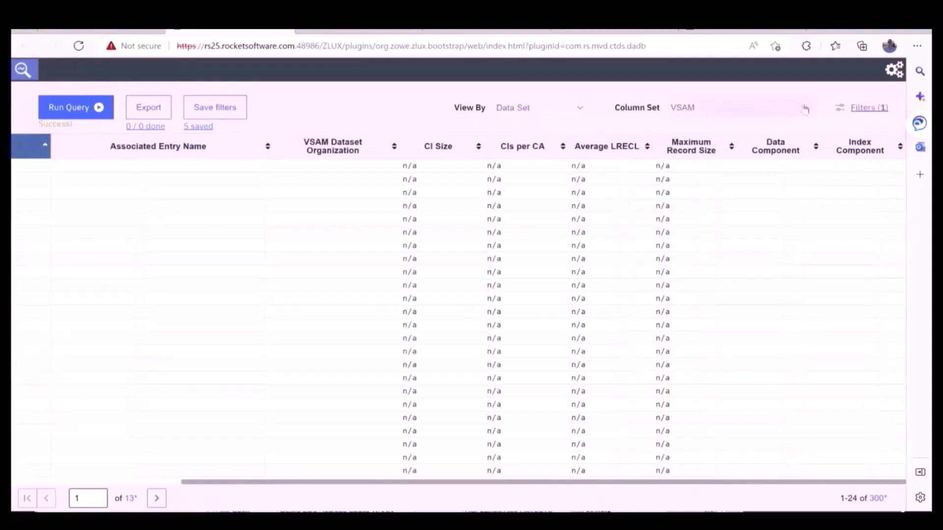
Apply the existing private column set to the results table.
left_click(806, 109)
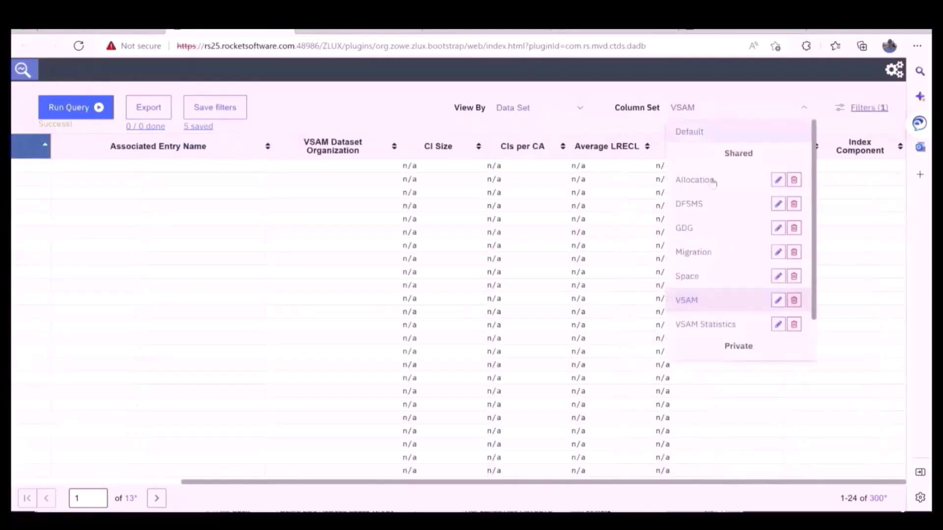
left_click(818, 279)
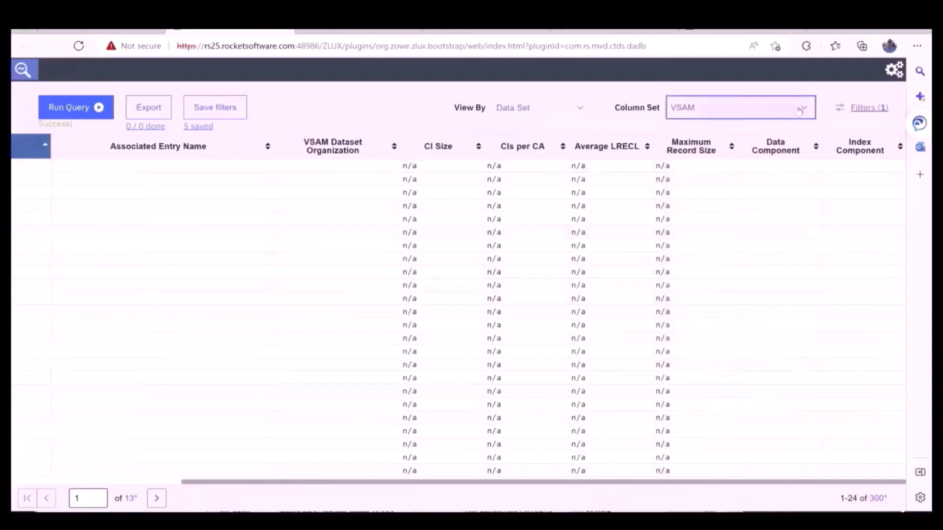
left_click(809, 110)
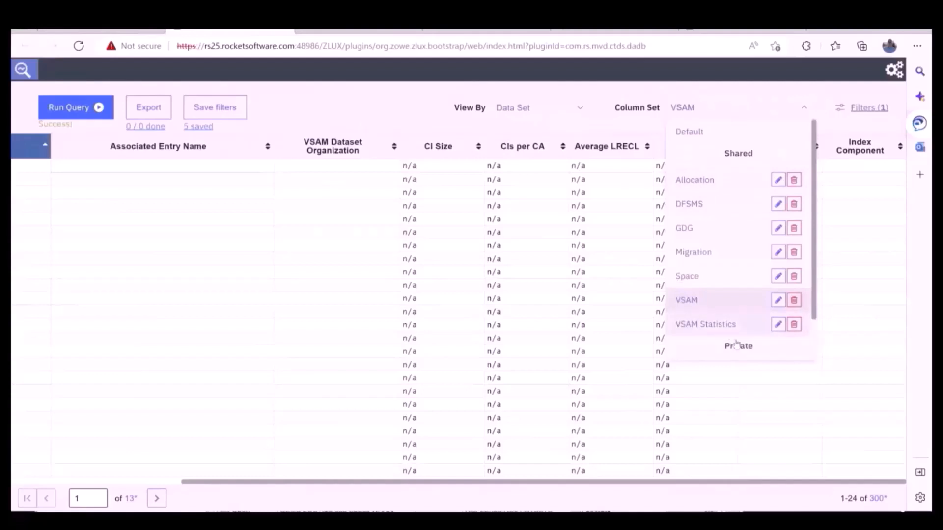
scroll(815, 298, "down", 2)
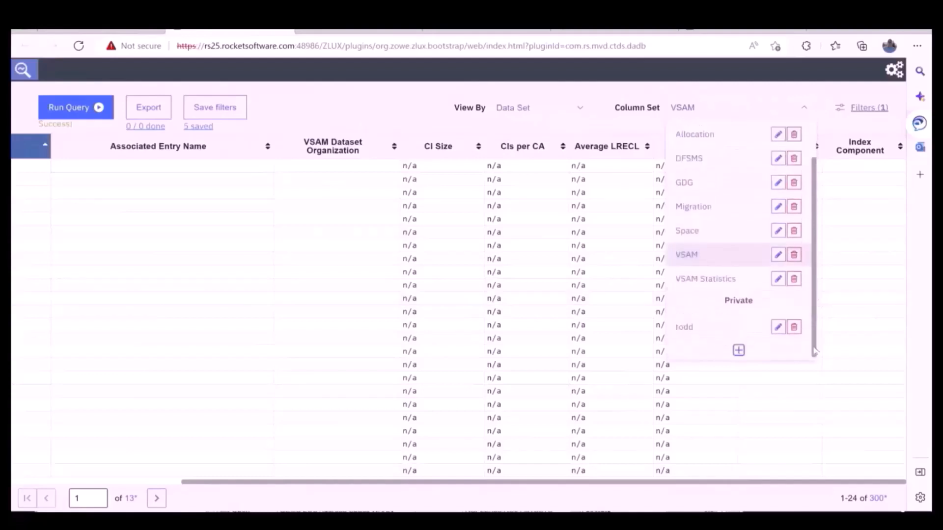
left_click(704, 324)
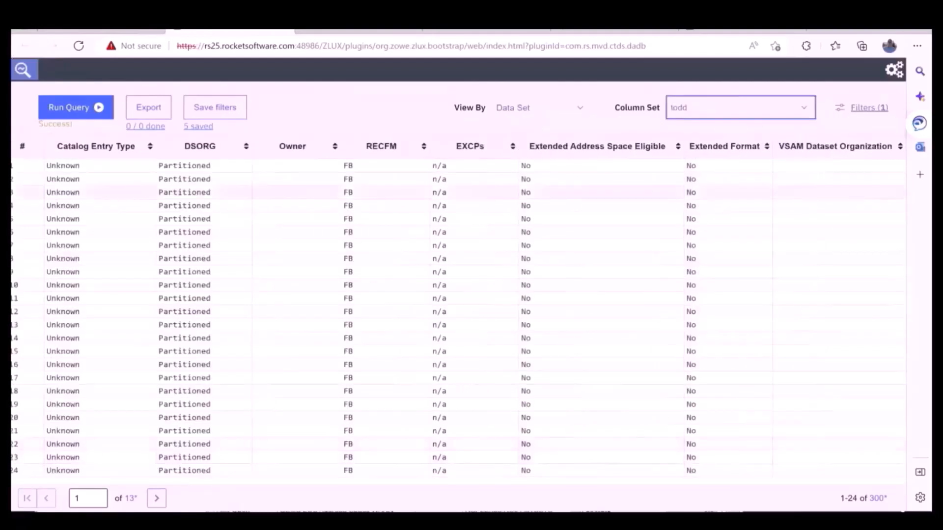
Open the private column set for customization.
left_click(804, 108)
scroll(781, 295, "down", 2)
left_click(779, 325)
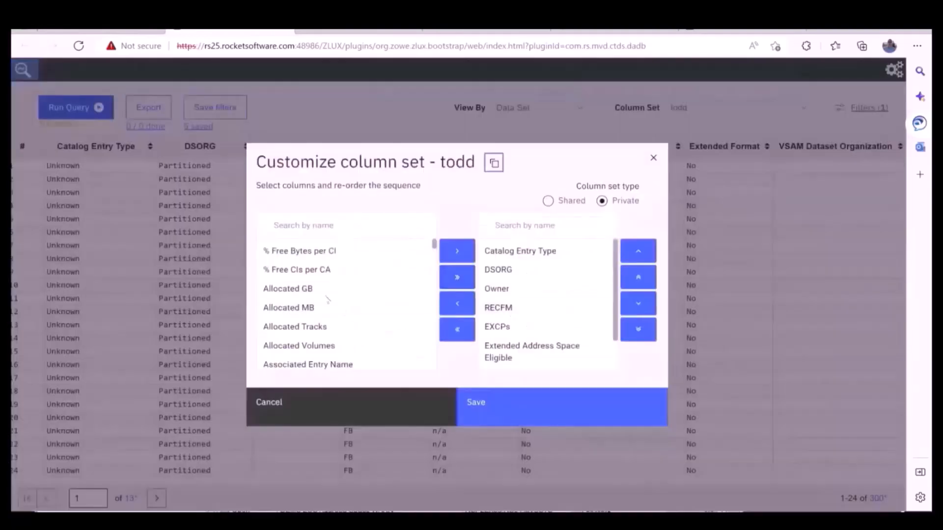
Add all remaining available columns, including Volser, to the private column set and save it.
scroll(330, 270, "down", 4)
scroll(332, 273, "down", 10)
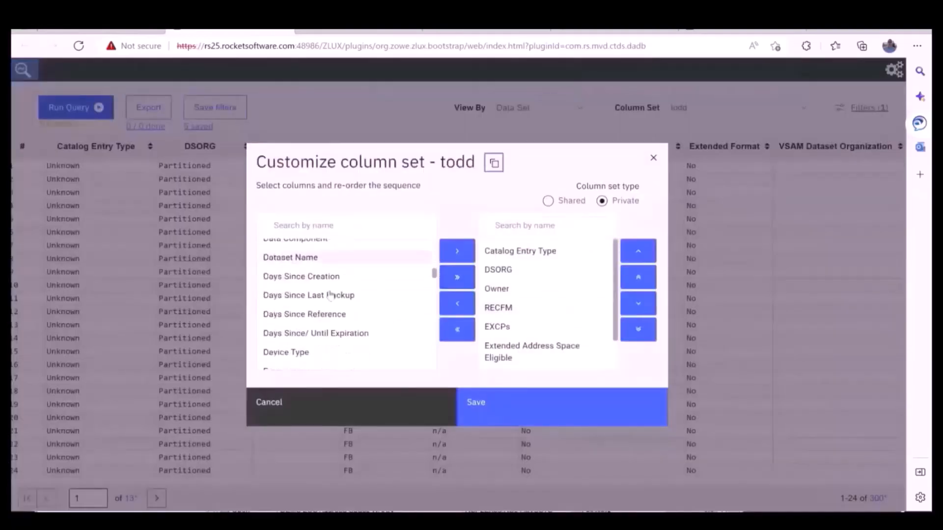
scroll(329, 294, "down", 10)
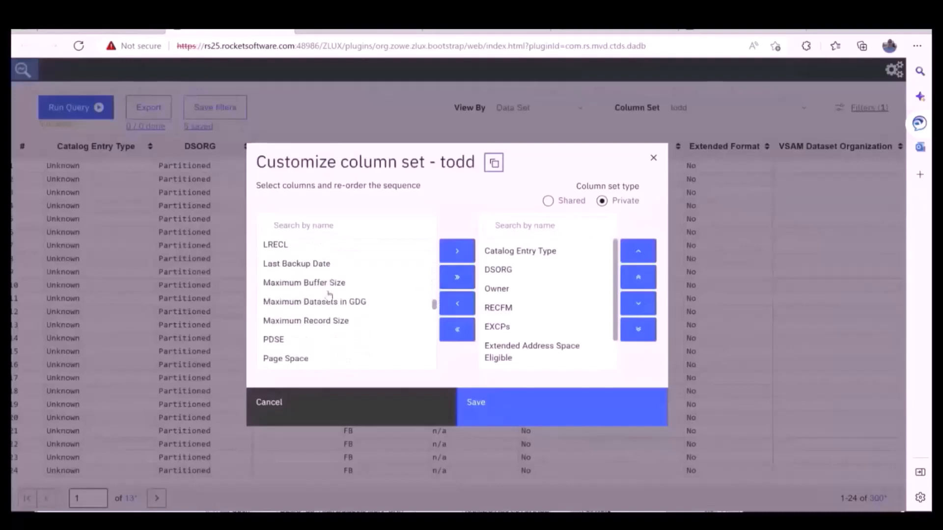
scroll(329, 293, "down", 10)
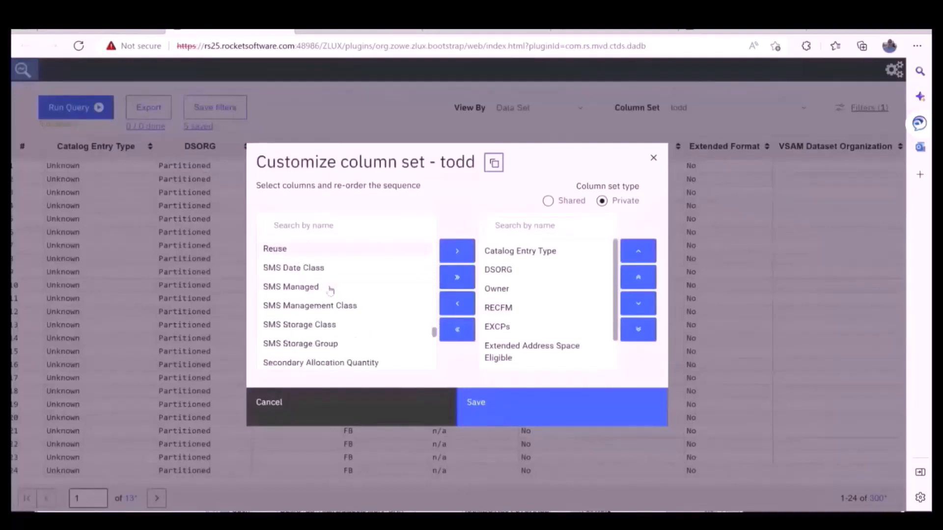
scroll(335, 281, "down", 8)
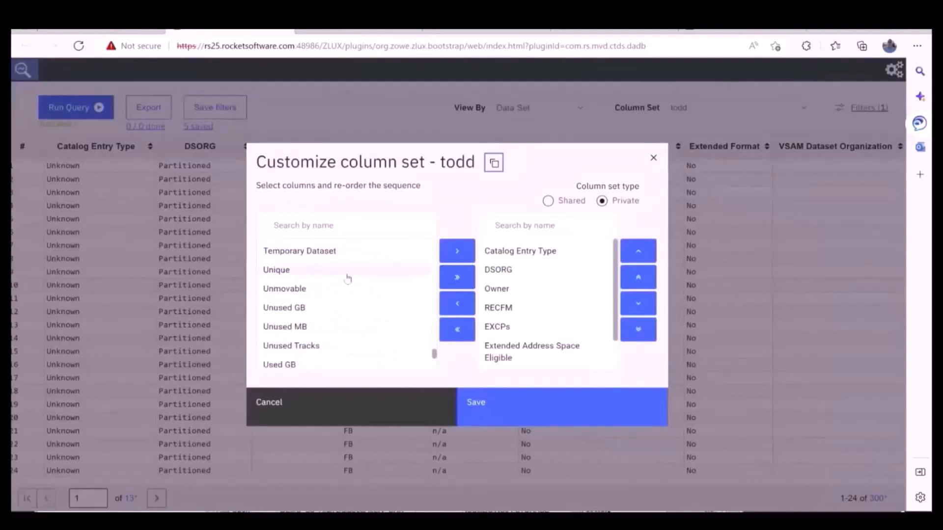
scroll(349, 277, "down", 2)
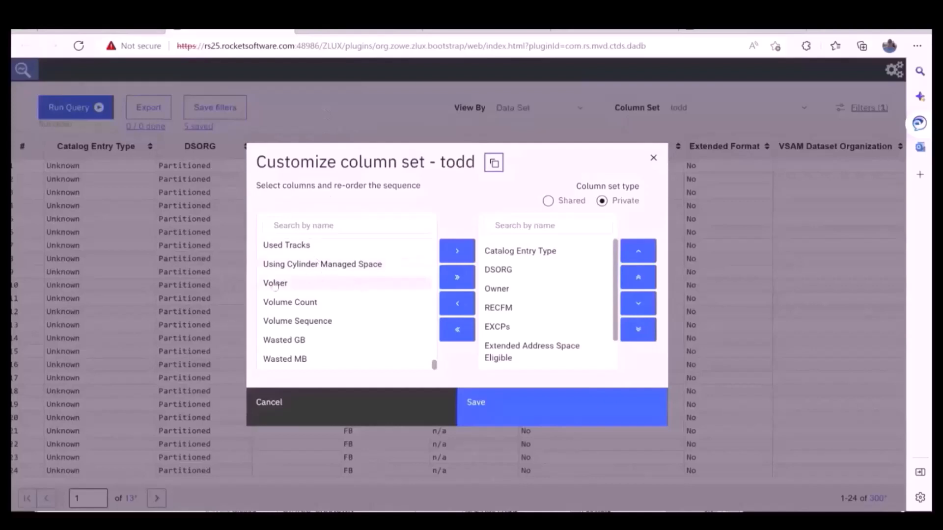
left_click(347, 283)
left_click(456, 277)
left_click(501, 404)
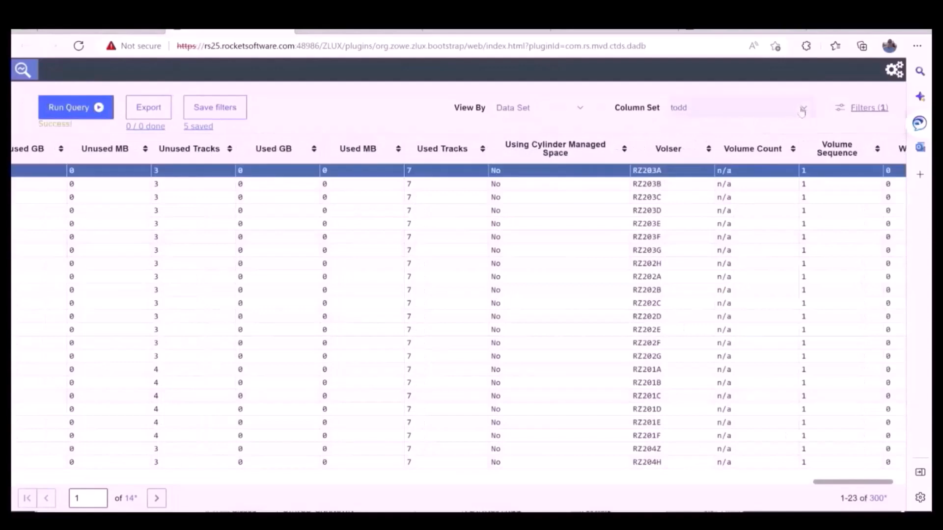
Apply the shared DFSMS column set to the results table.
left_click(802, 108)
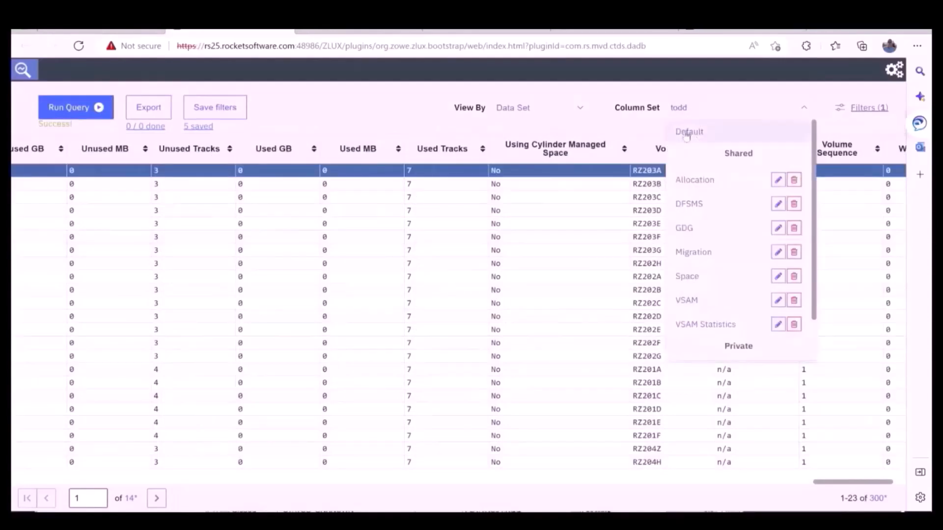
left_click(695, 204)
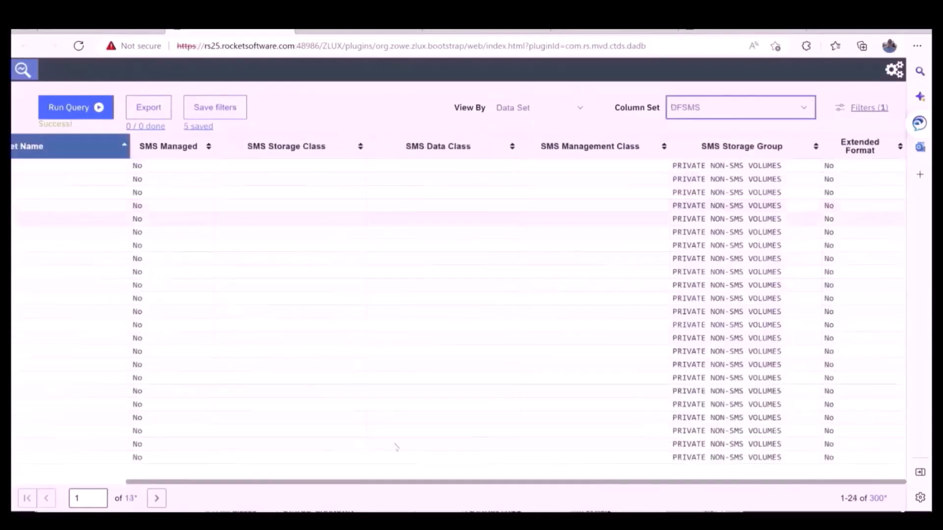
mouse_move(438, 485)
left_mouse_down()
mouse_move(246, 487)
mouse_move(438, 484)
left_mouse_up()
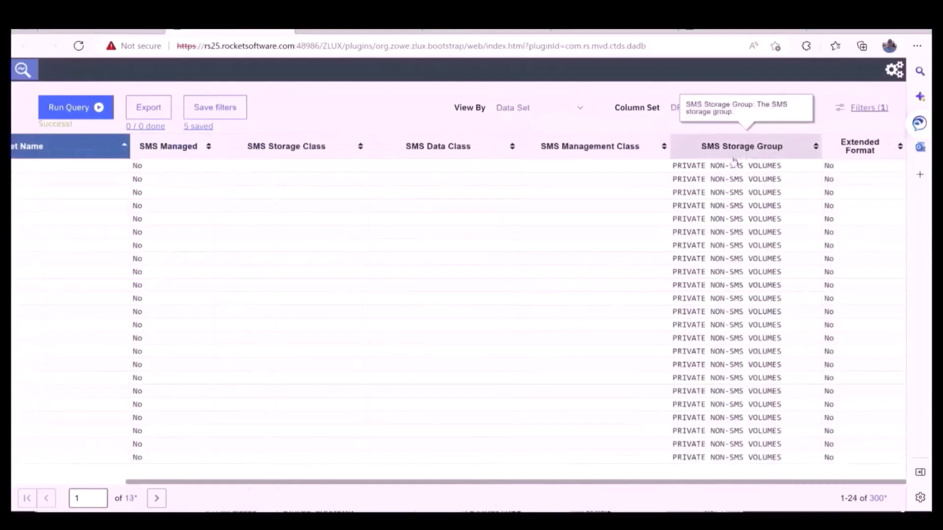
Set the Cataloged filter value to Yes, save the filter and rerun the query.
left_click(842, 110)
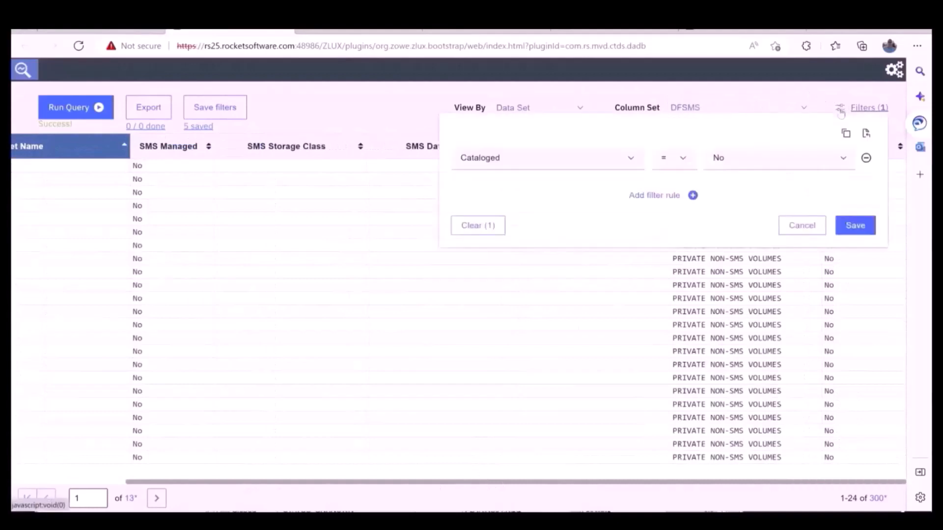
left_click(822, 158)
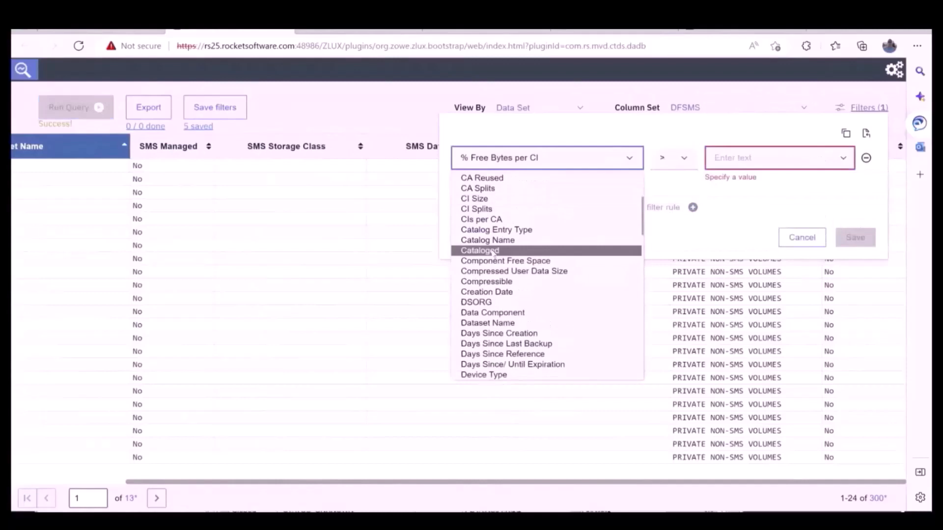
left_click(502, 251)
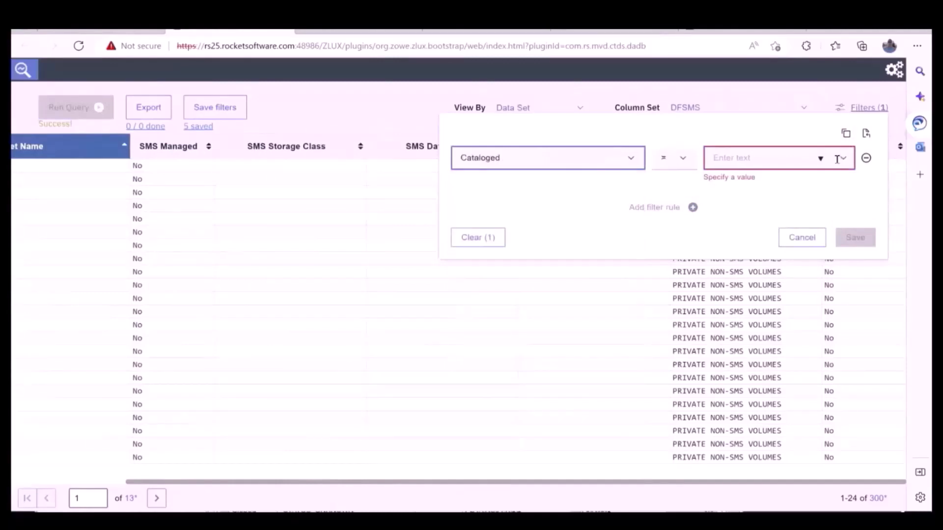
left_click(819, 159)
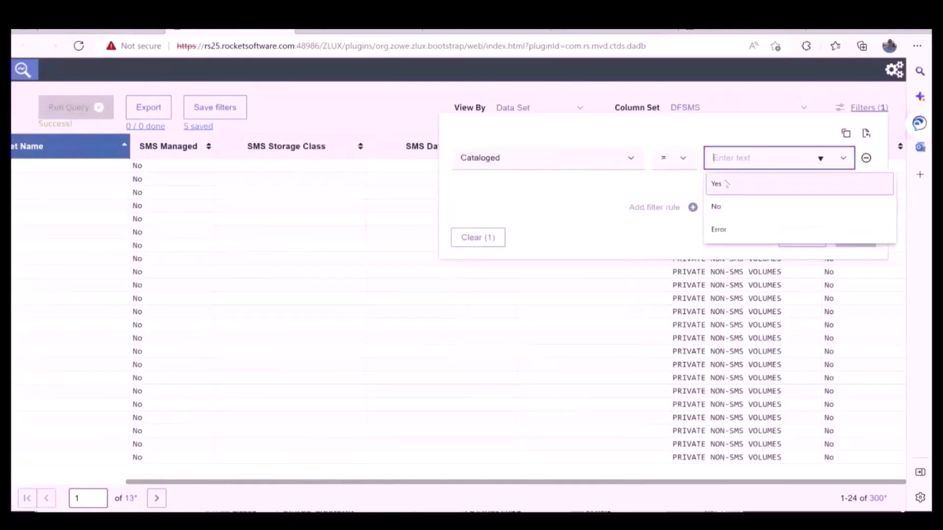
left_click(725, 184)
left_click(855, 225)
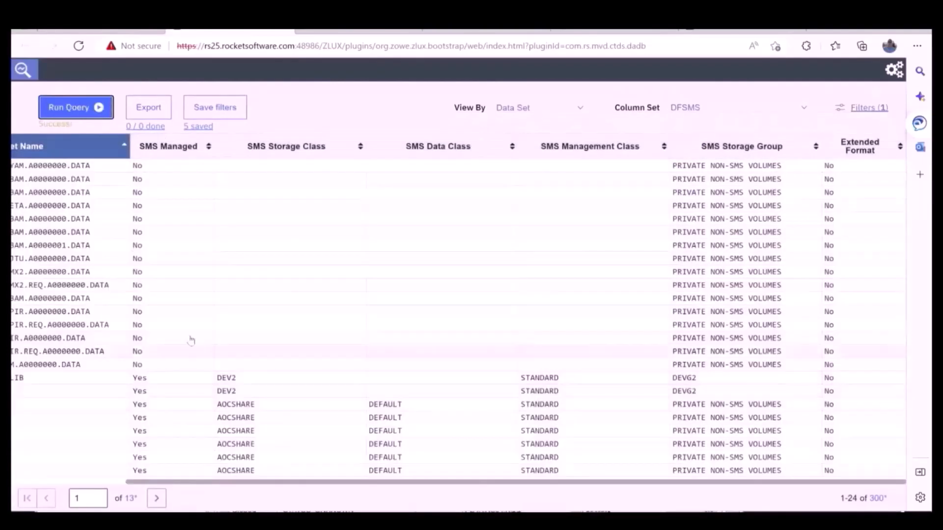
Examine the SMS class, storage group and Extended Format columns across the result rows, and review the available column sets.
left_click_drag(296, 483, 180, 493)
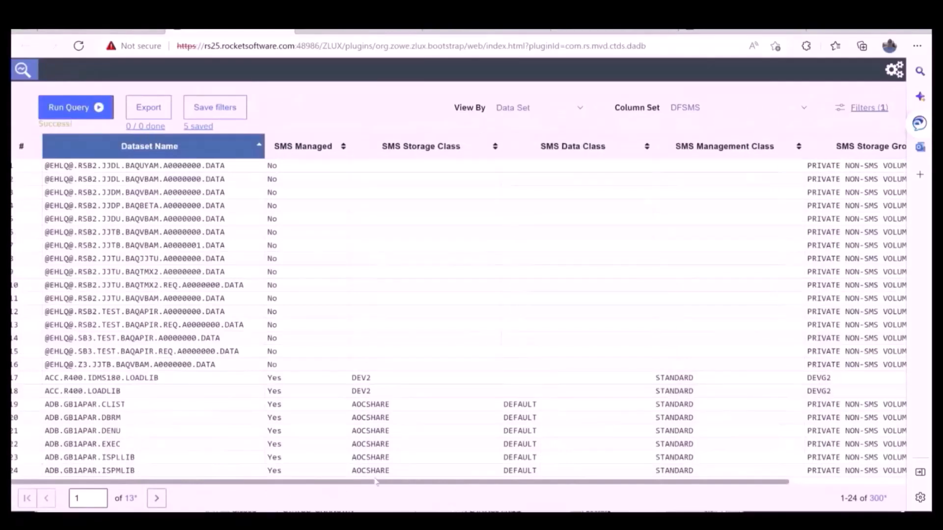
left_click_drag(392, 483, 420, 482)
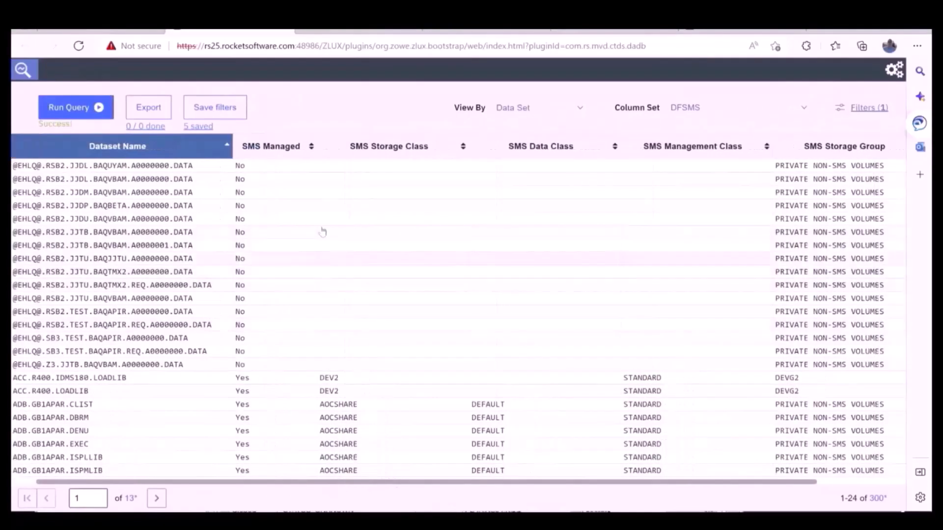
scroll(406, 454, "right", 3)
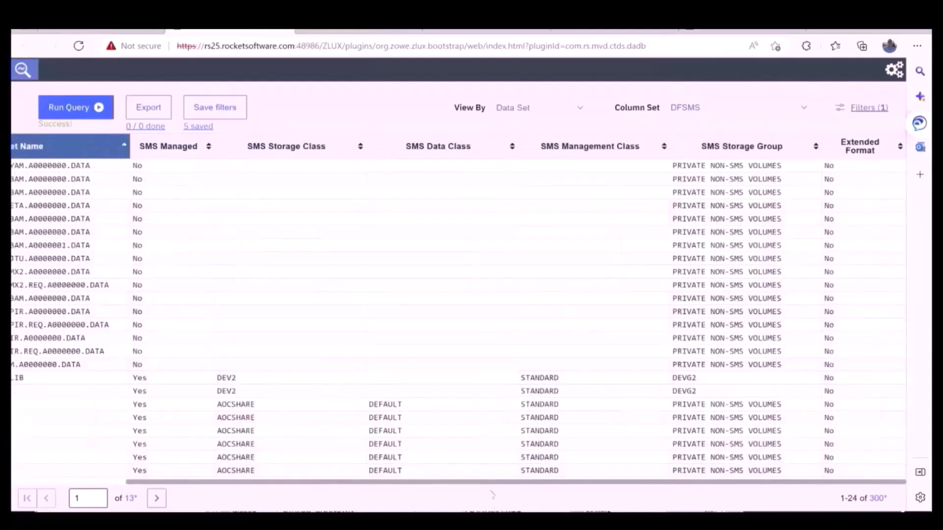
scroll(430, 487, "left", 3)
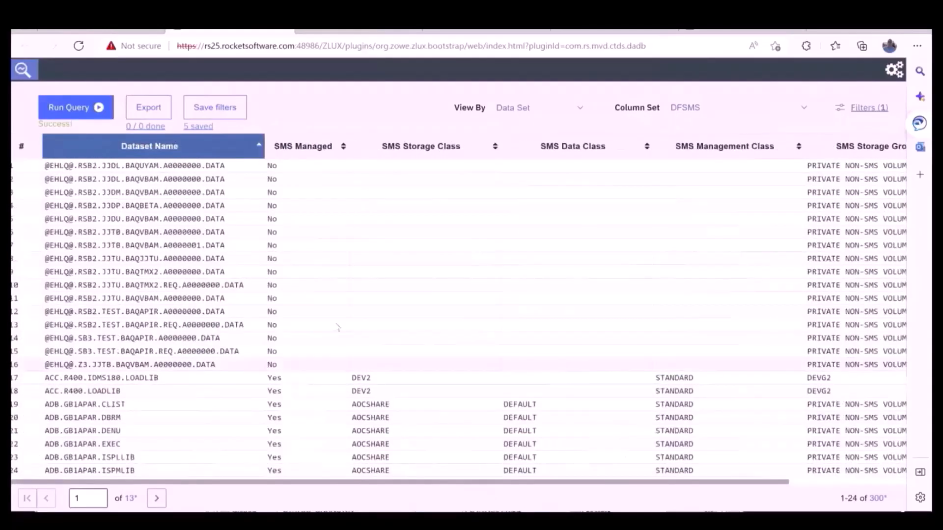
scroll(427, 386, "down", 2)
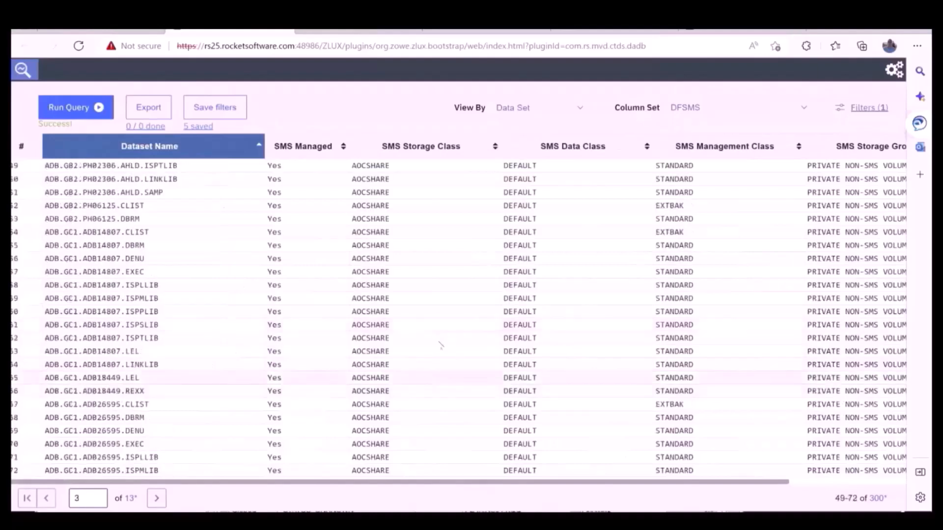
scroll(442, 345, "up", 2)
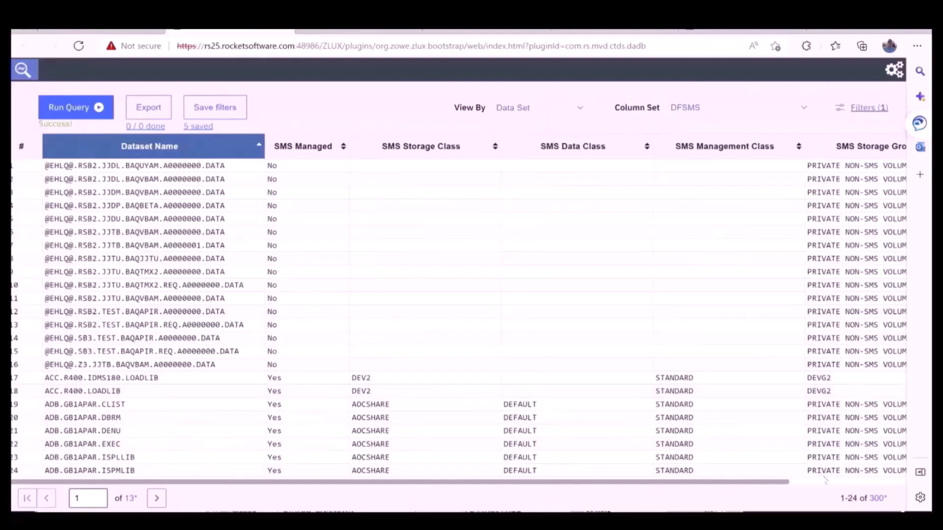
scroll(825, 479, "right", 3)
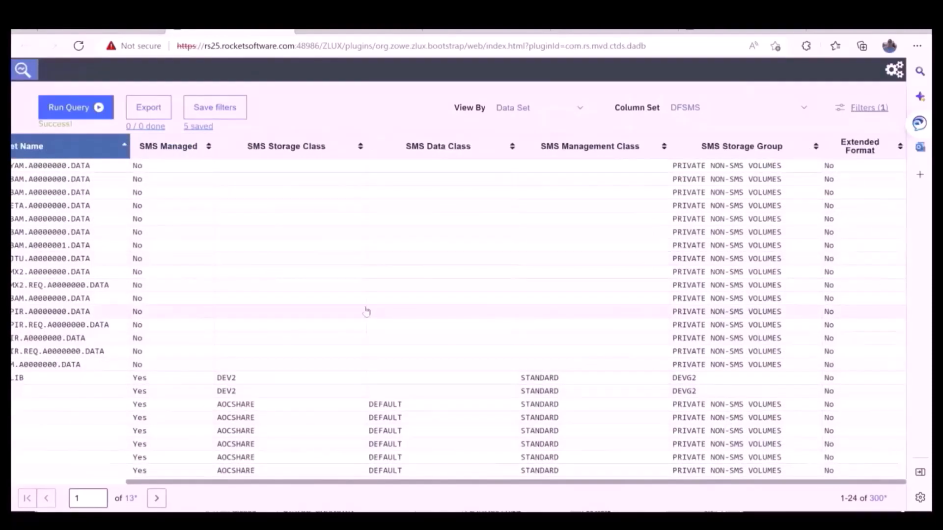
left_click(699, 108)
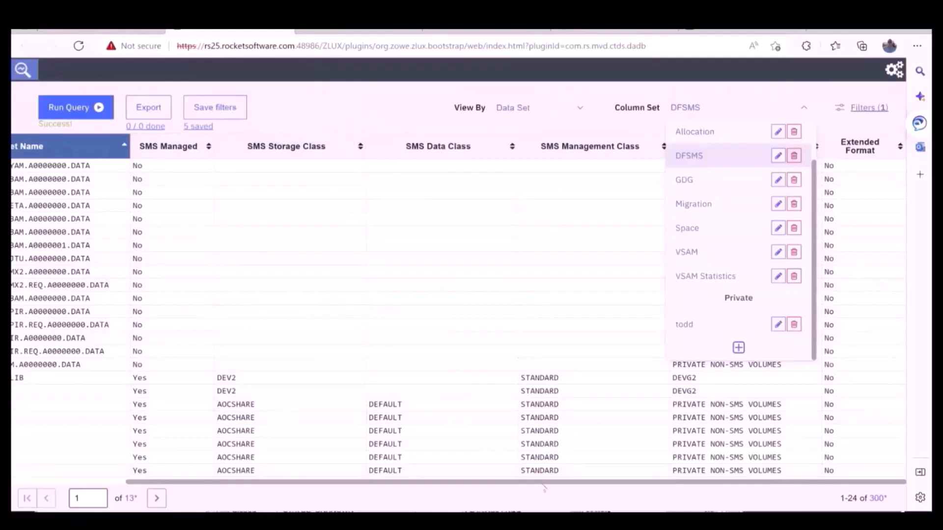
mouse_move(393, 483)
left_mouse_down()
mouse_move(276, 483)
mouse_move(400, 483)
left_mouse_up()
left_click(372, 106)
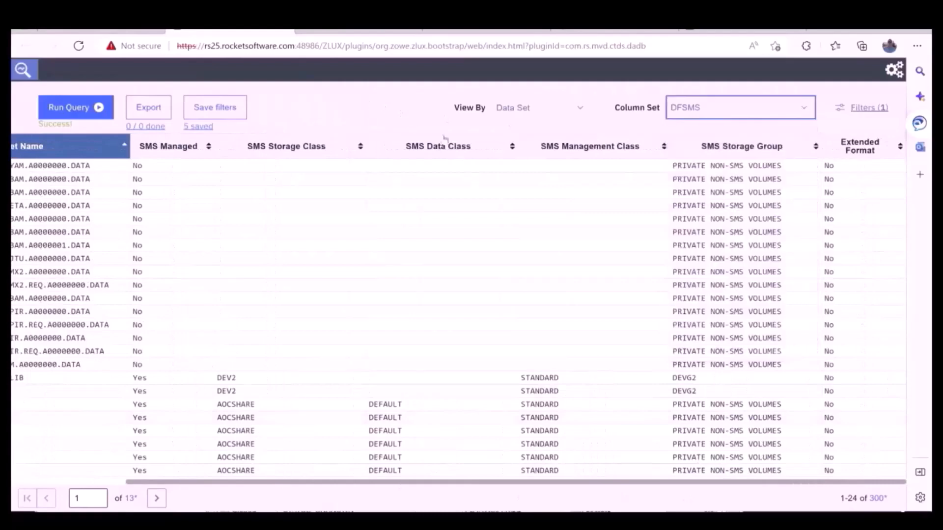